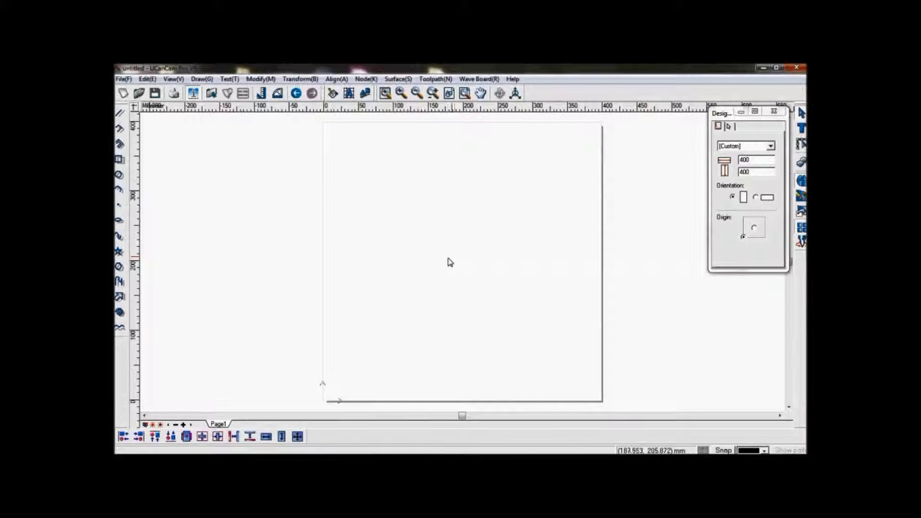
# Add the text 'Ucancam V9' on the page and select it
pyautogui.press('t')
pyautogui.click(381, 231)
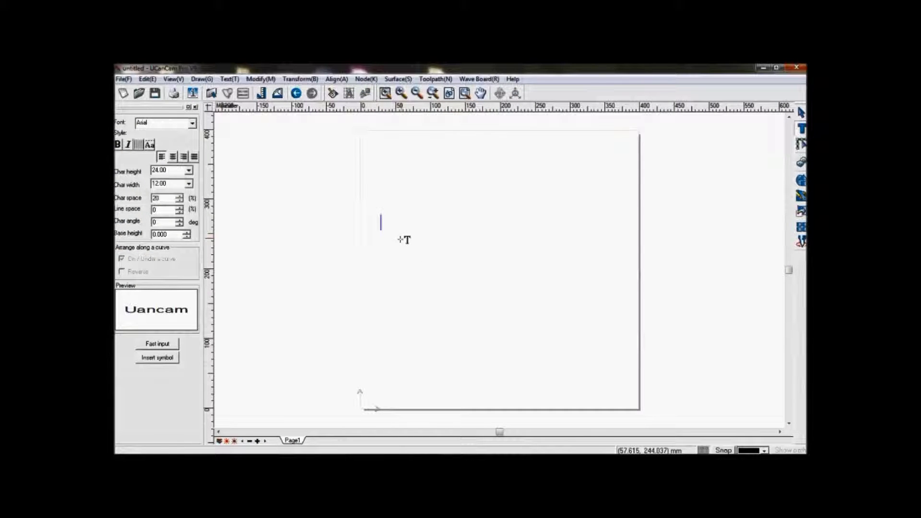
pyautogui.write('Ucancam V9')
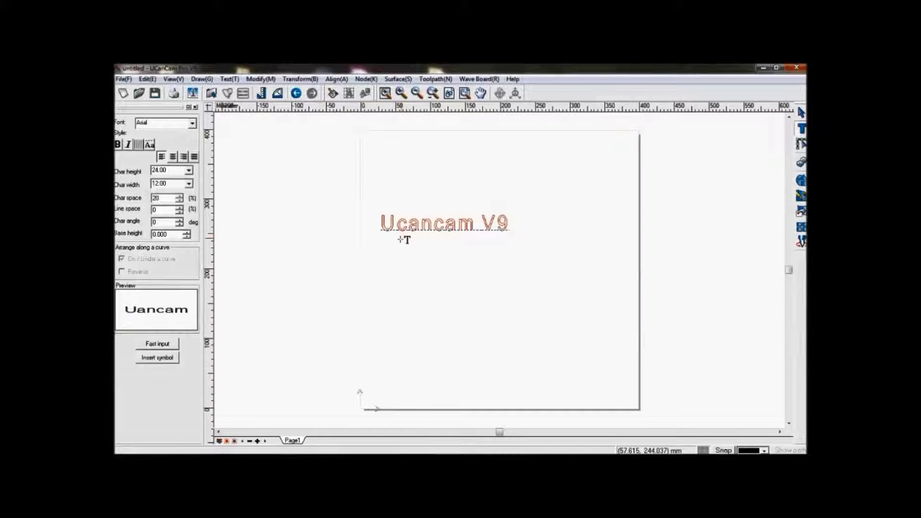
pyautogui.press('Escape')
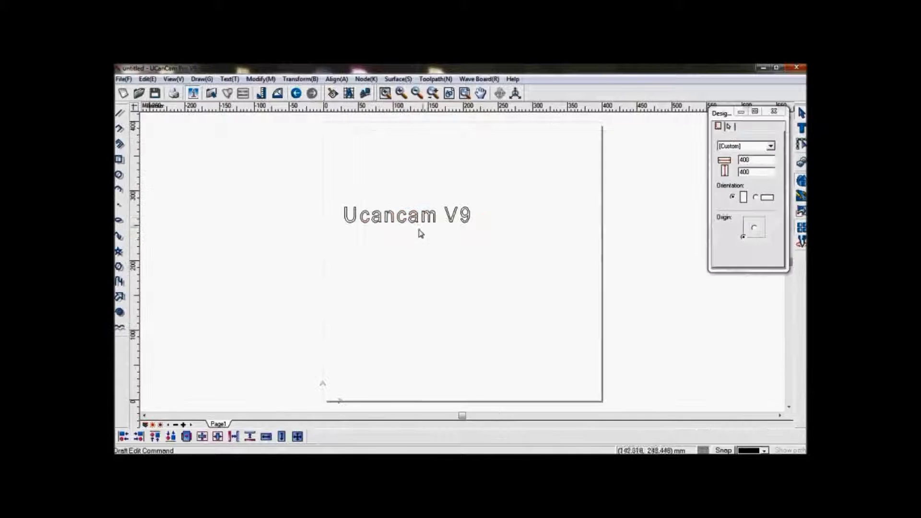
pyautogui.moveTo(508, 199); pyautogui.dragTo(325, 237)
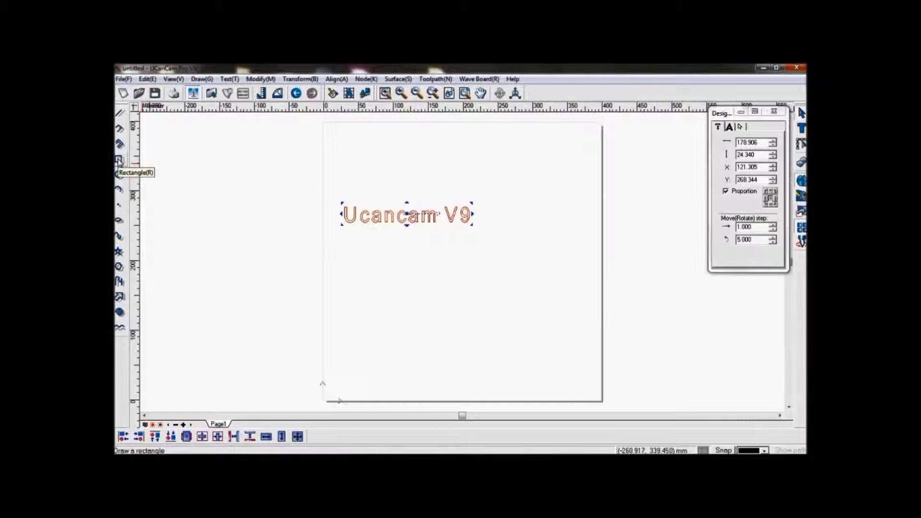
# Draw a small rectangle just below the Ucancam V9 text
pyautogui.click(119, 160)
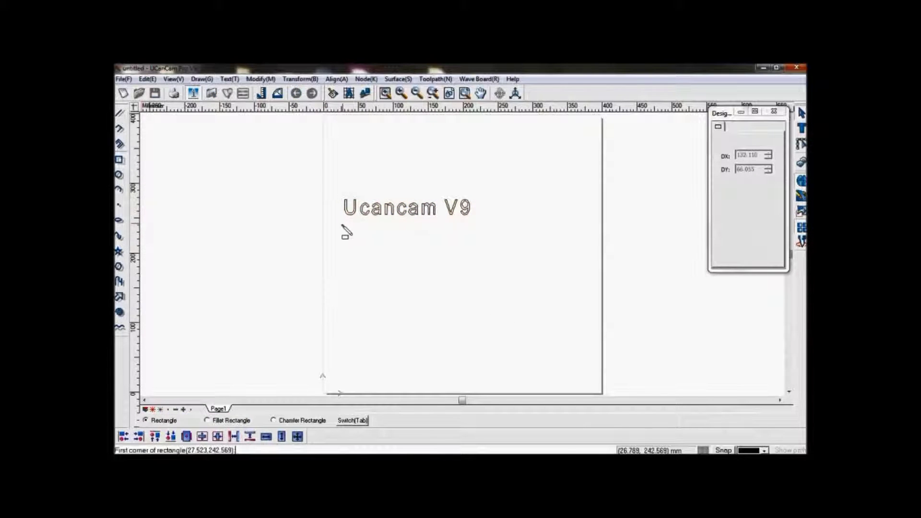
pyautogui.click(350, 233)
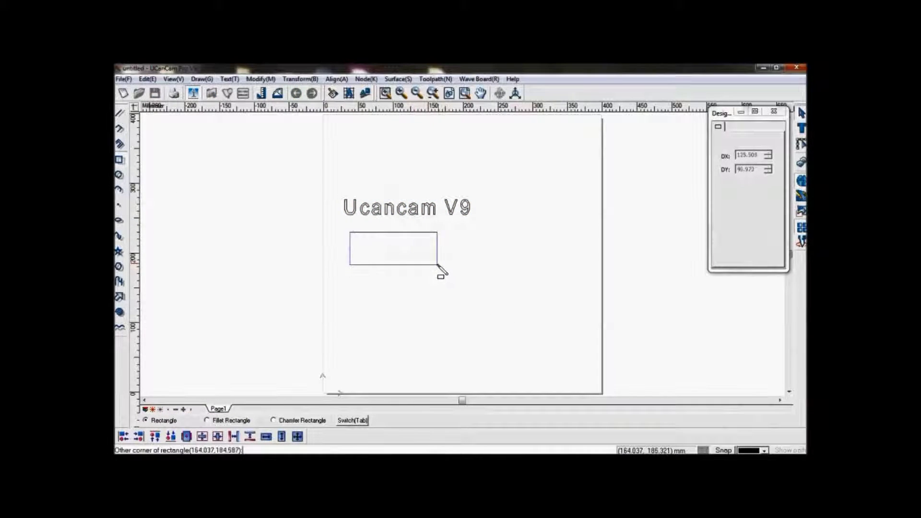
pyautogui.click(437, 265)
pyautogui.click(462, 267)
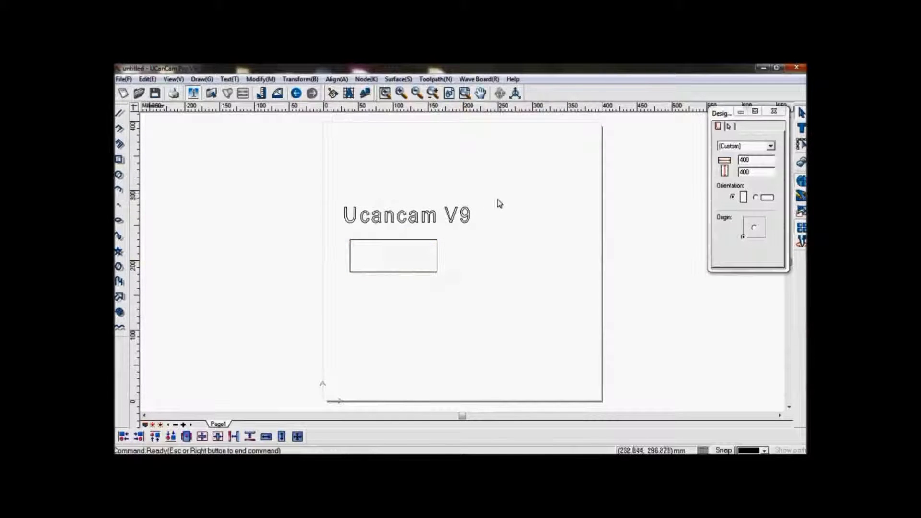
# Ungroup the Ucancam V9 text and check that letters like 9, V, a and c are separate
pyautogui.moveTo(502, 215); pyautogui.dragTo(342, 207)
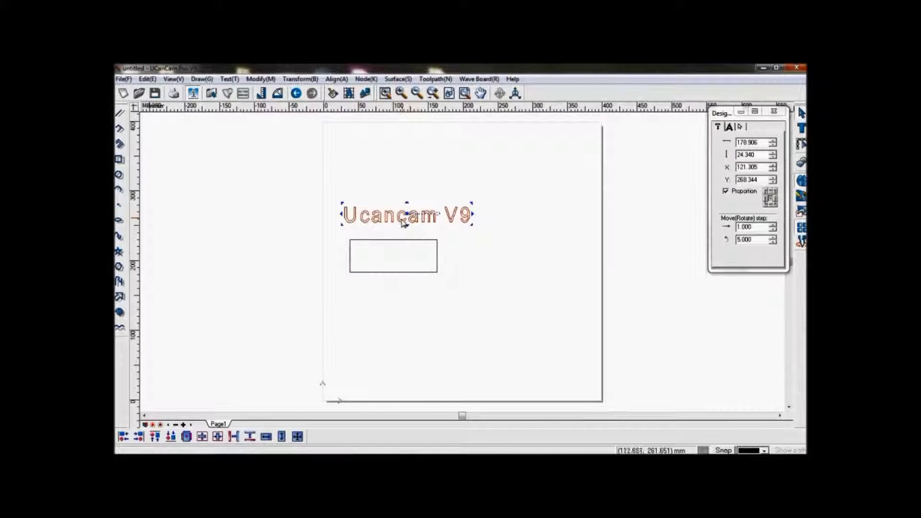
pyautogui.rightClick(411, 220)
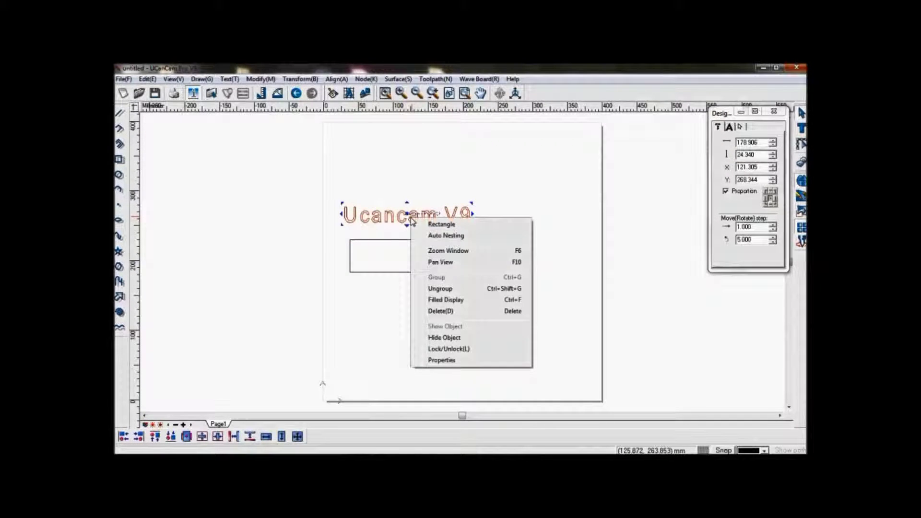
pyautogui.click(469, 292)
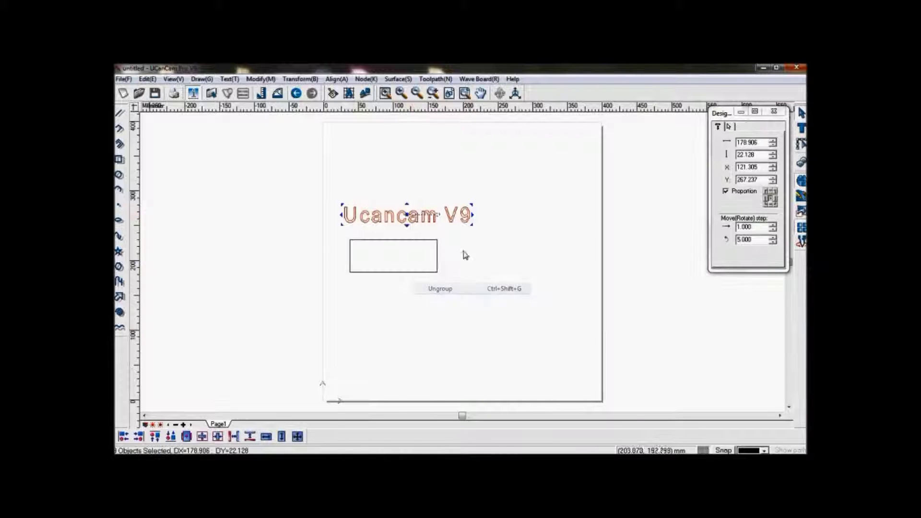
pyautogui.click(465, 215)
pyautogui.click(451, 216)
pyautogui.click(422, 216)
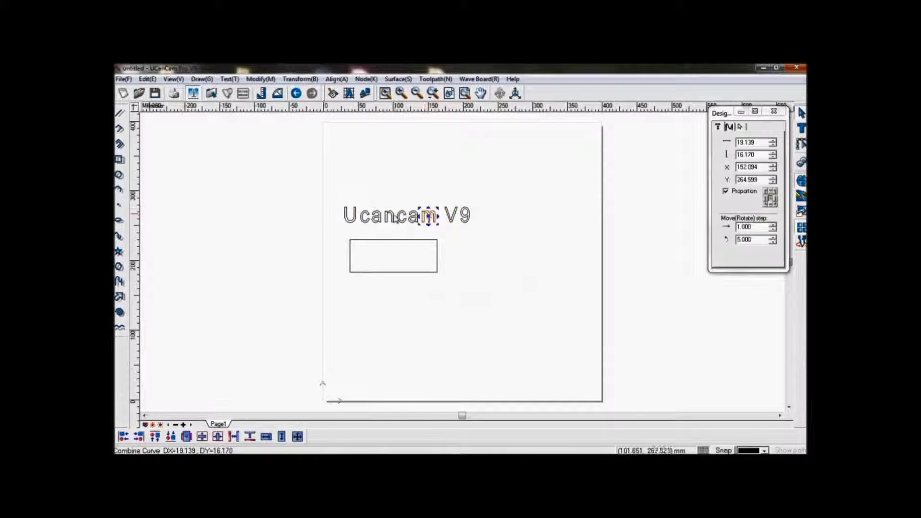
pyautogui.click(402, 217)
# Select all the letters and start Transform > Auto Nesting with the rectangle as region
pyautogui.moveTo(505, 201); pyautogui.dragTo(339, 231)
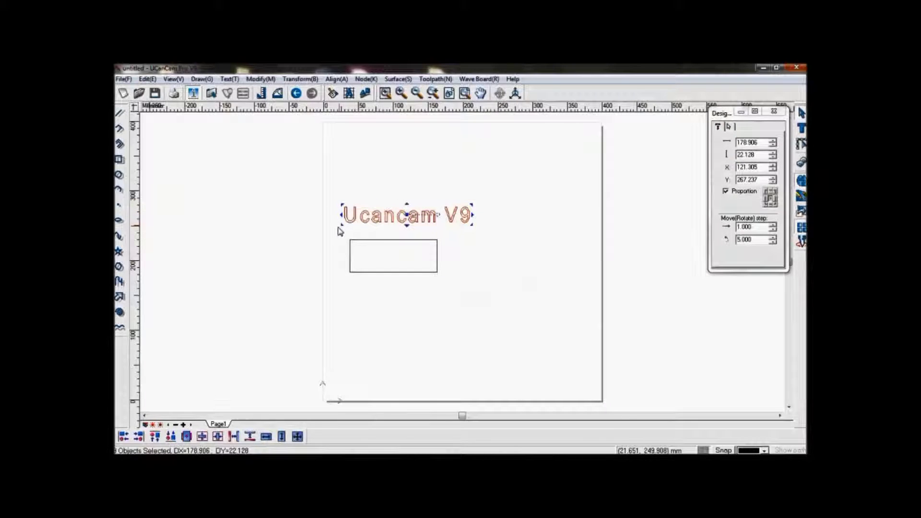
pyautogui.click(315, 79)
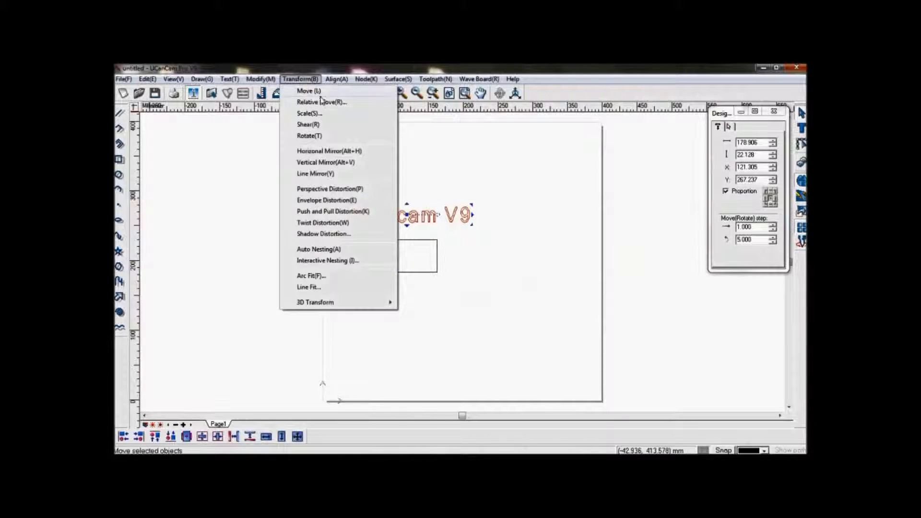
pyautogui.click(360, 251)
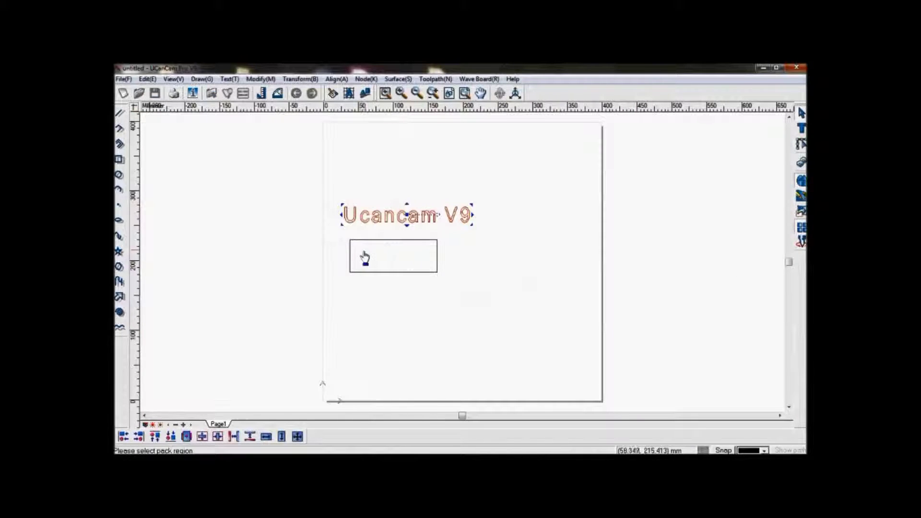
pyautogui.click(393, 248)
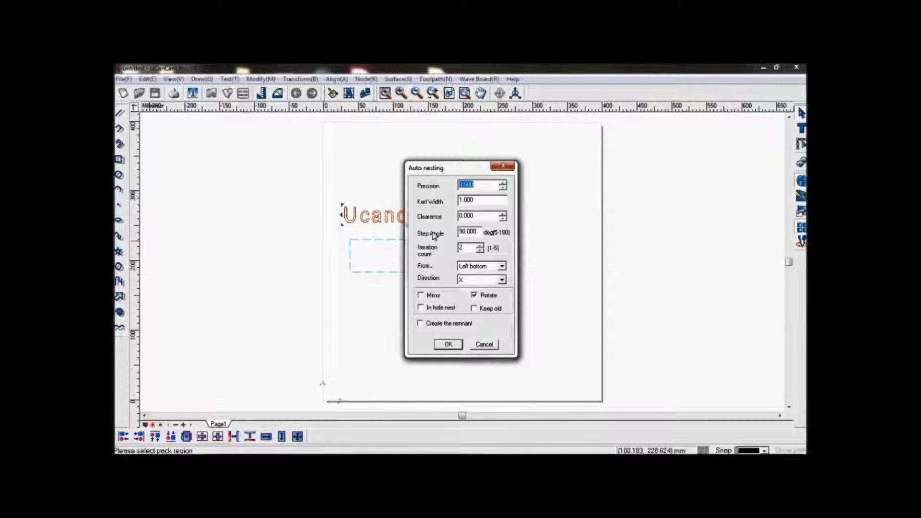
# Set precision 0.500, start Left bottom, direction X, and enable Mirror and Keep old
pyautogui.write('0.500')
pyautogui.click(469, 270)
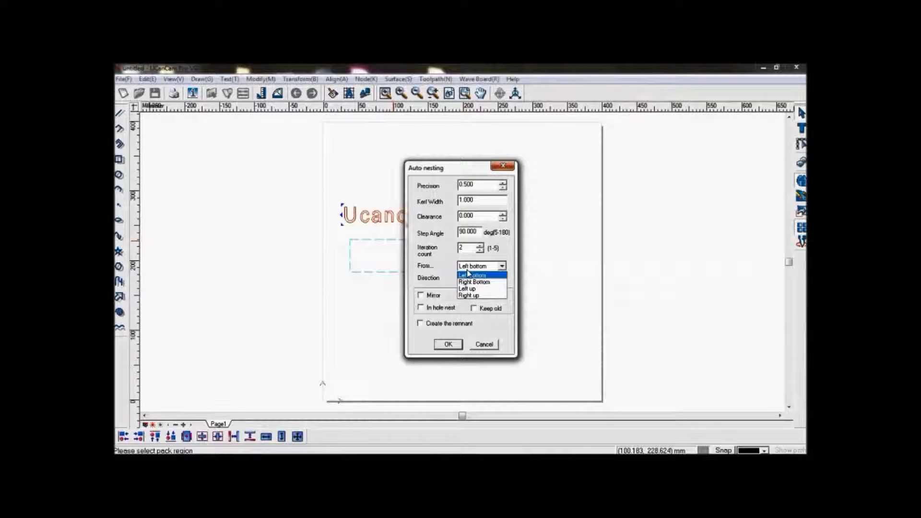
pyautogui.click(469, 275)
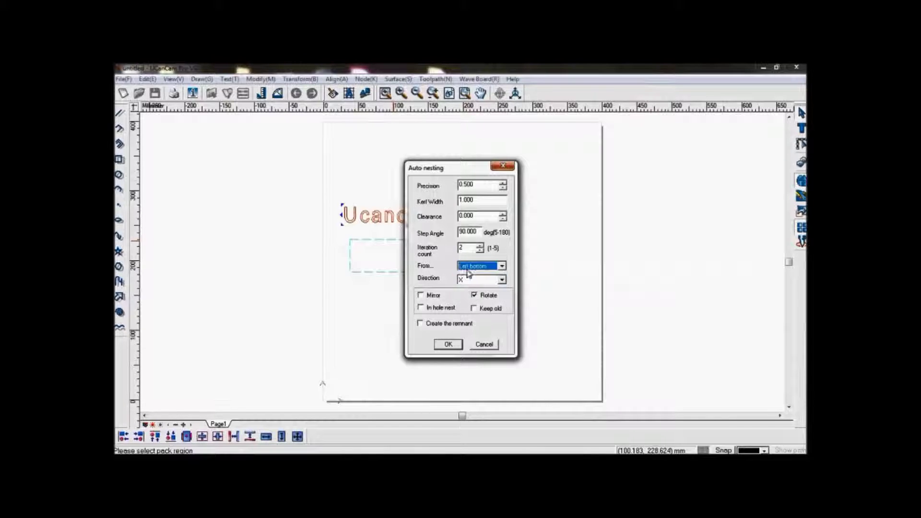
pyautogui.click(490, 280)
pyautogui.click(490, 282)
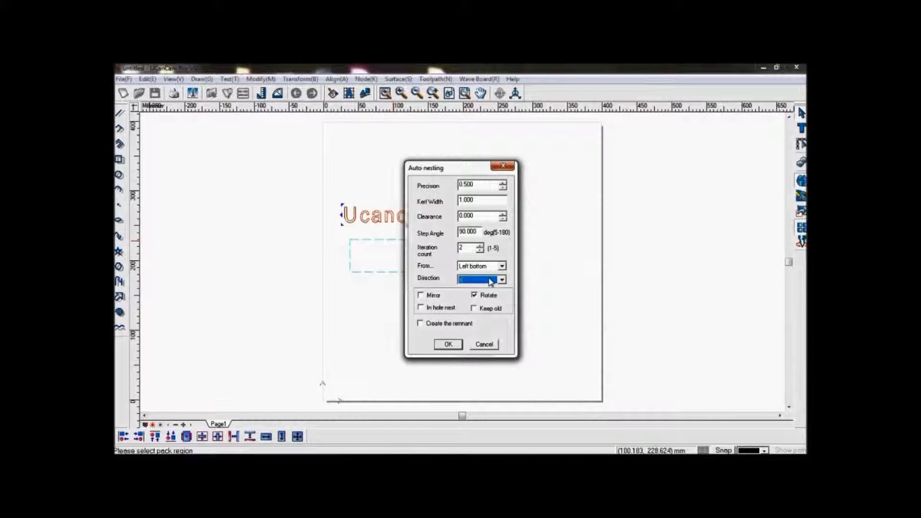
pyautogui.click(438, 296)
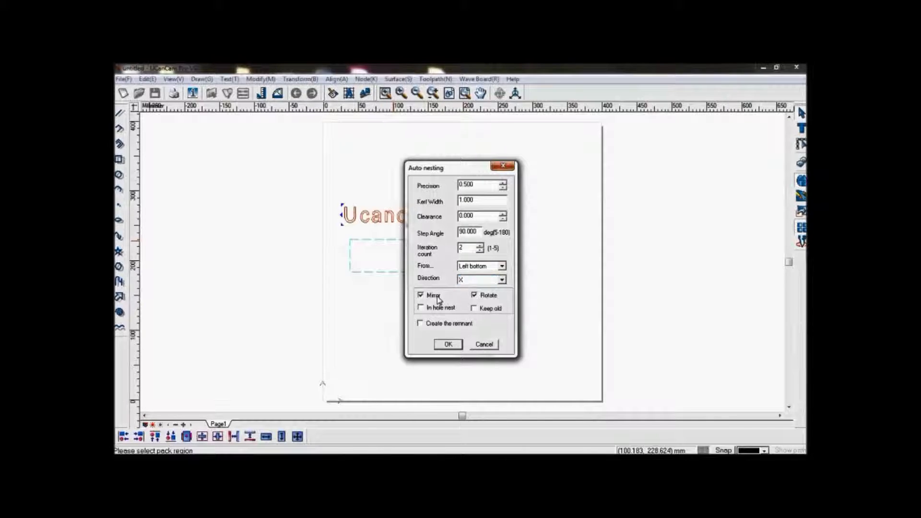
pyautogui.click(475, 310)
pyautogui.moveTo(467, 168); pyautogui.dragTo(579, 171)
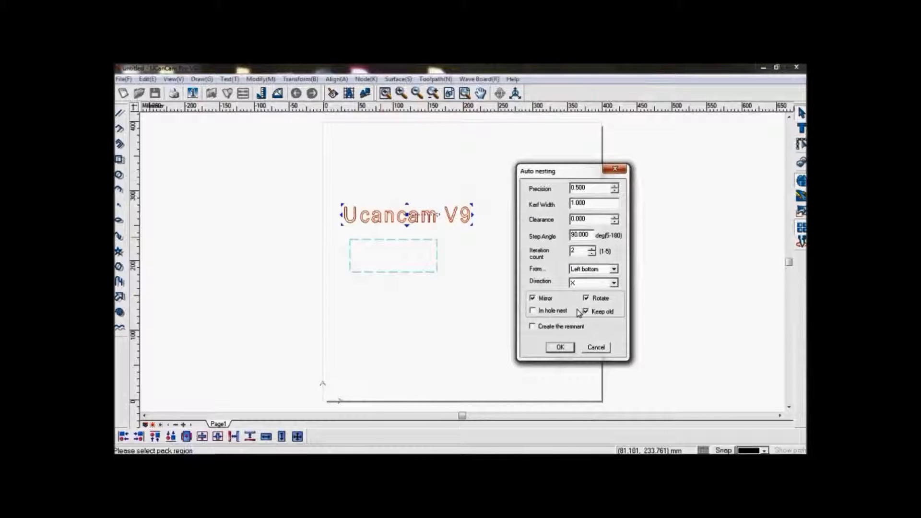
# Run the nesting into the rectangle, then select all and delete the text and nested letters
pyautogui.click(566, 350)
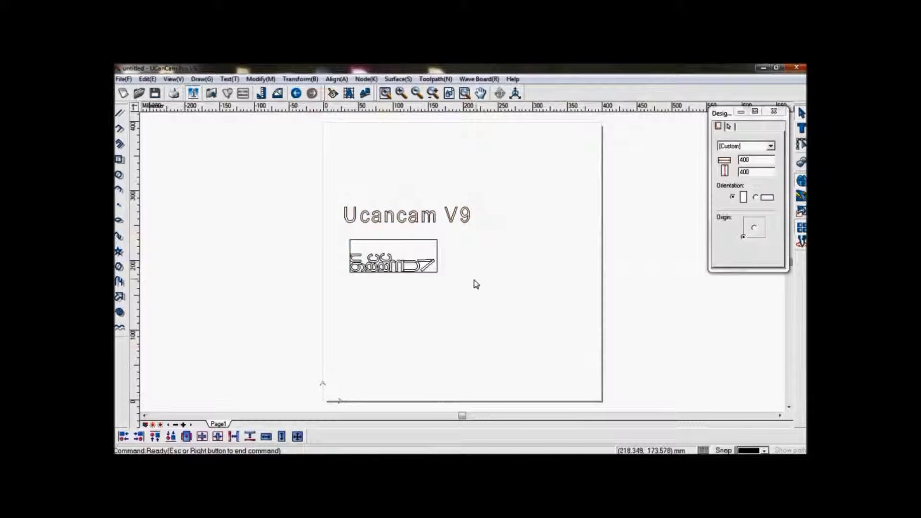
pyautogui.click(437, 266)
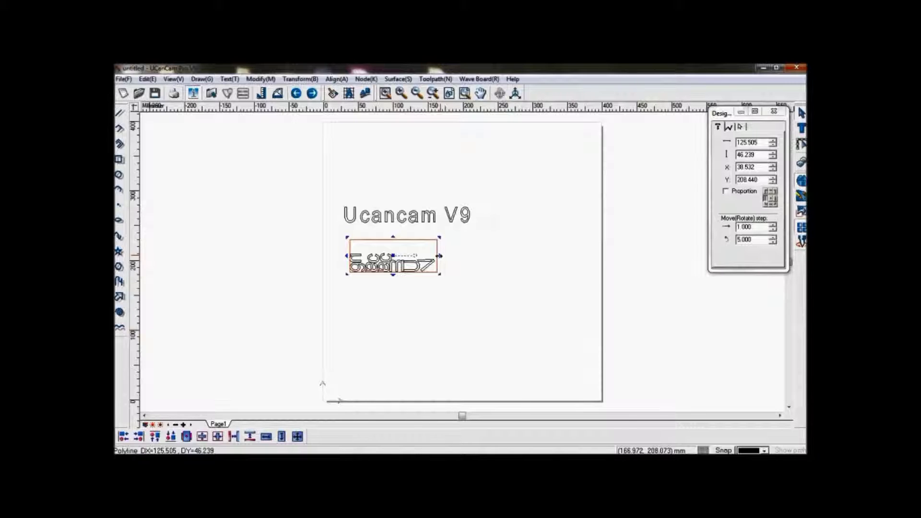
pyautogui.hotkey('ctrl', 'a')
pyautogui.press('Delete')
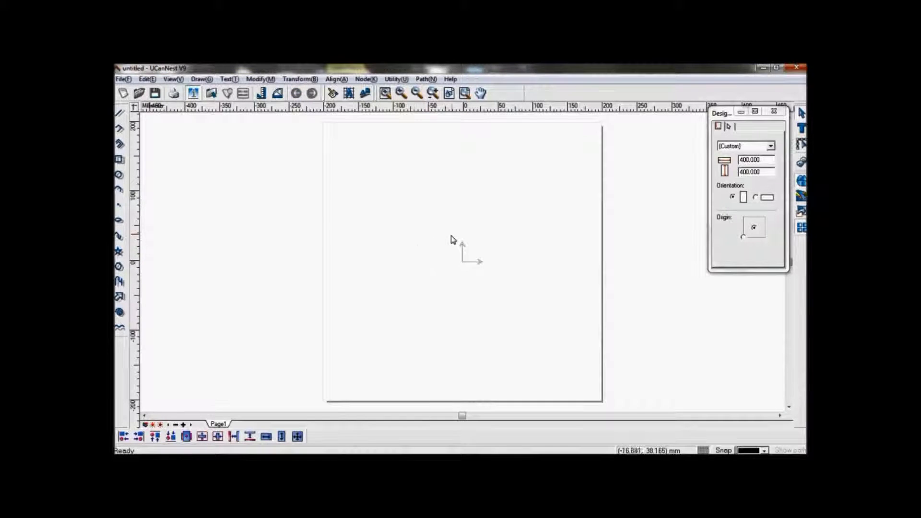
pyautogui.press('t')
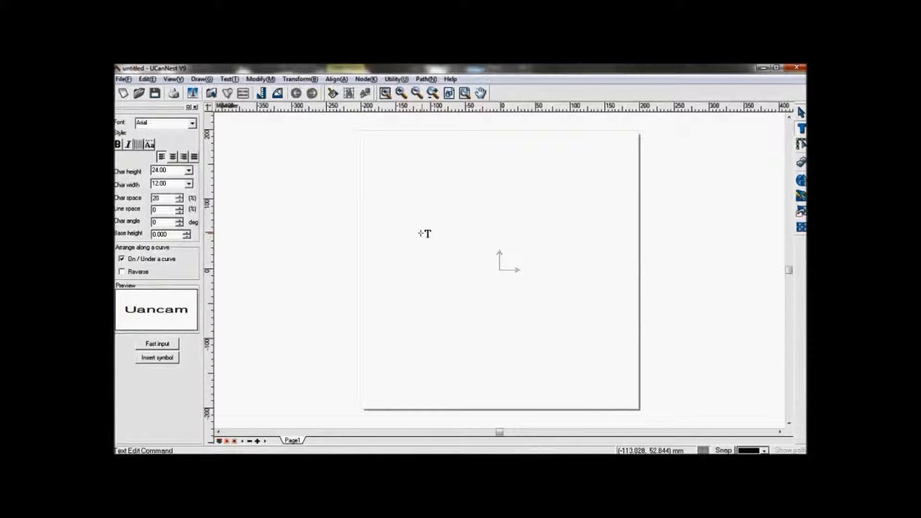
# Type 'Interactive Nesting' on the page and draw the stock rectangle below it
pyautogui.click(421, 233)
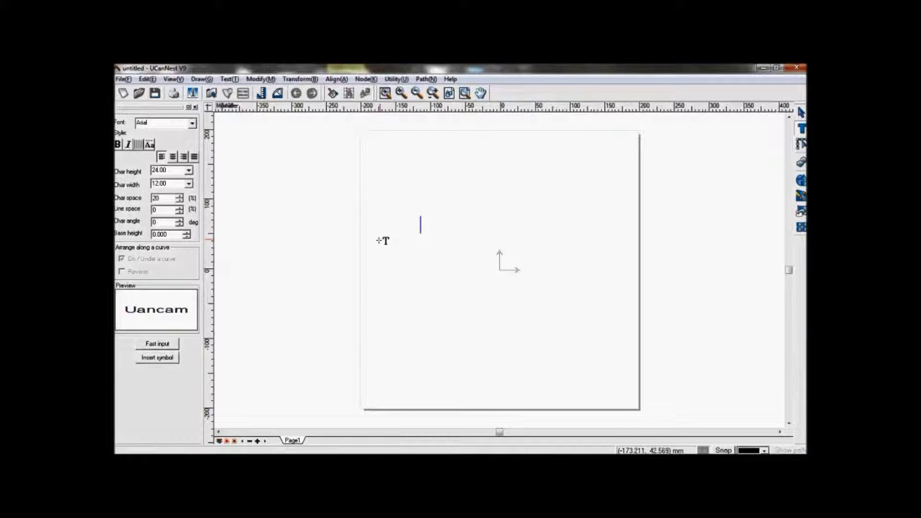
pyautogui.write('Interactive Nesting')
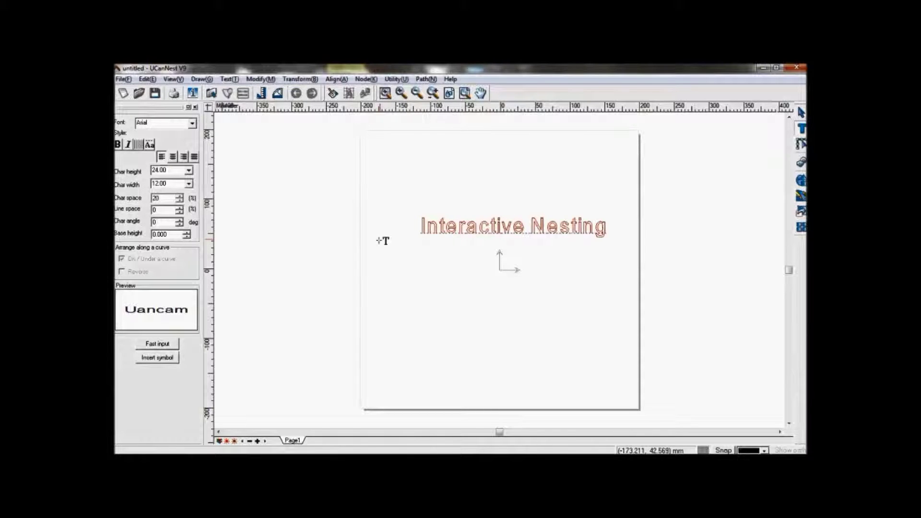
pyautogui.press('Escape')
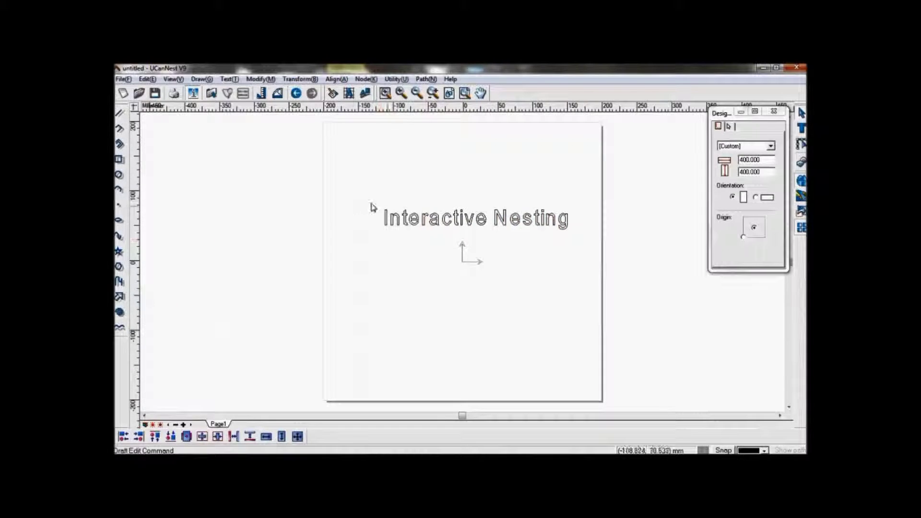
pyautogui.click(119, 159)
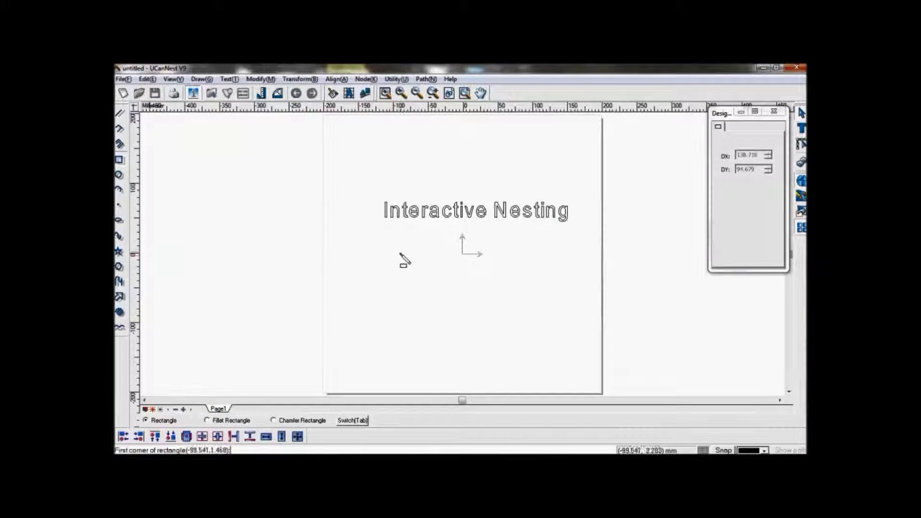
pyautogui.moveTo(393, 248)
pyautogui.mouseDown()
pyautogui.moveTo(522, 309)
pyautogui.moveTo(568, 309)
pyautogui.mouseUp()
# Ungroup the Interactive Nesting text into separate letters and check the selection
pyautogui.moveTo(591, 196); pyautogui.dragTo(373, 246)
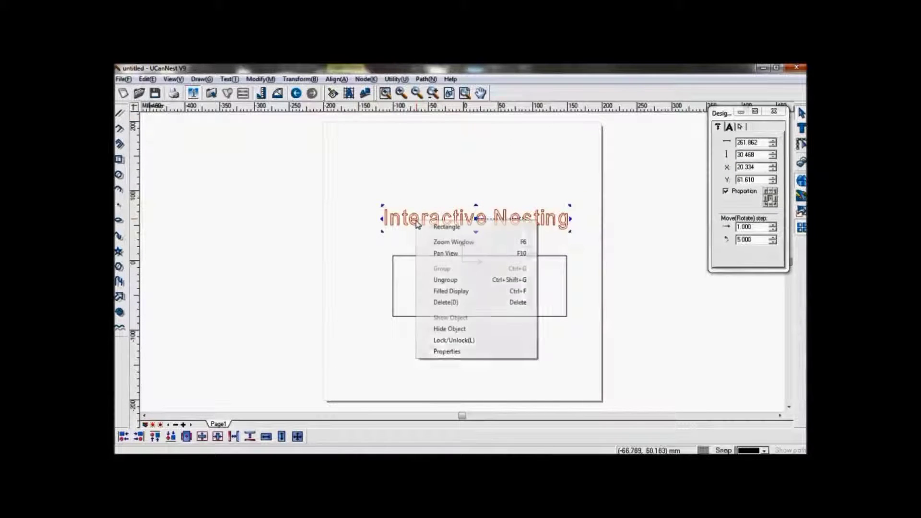
pyautogui.click(435, 280)
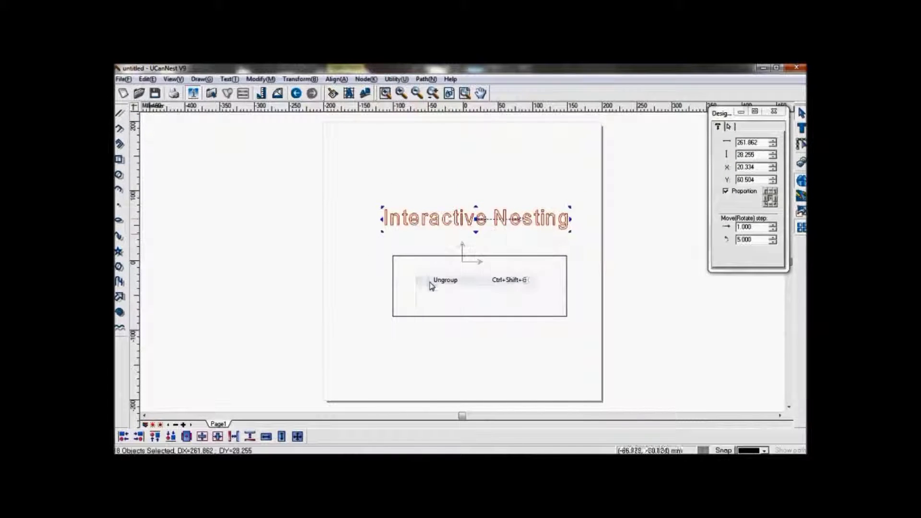
pyautogui.click(498, 224)
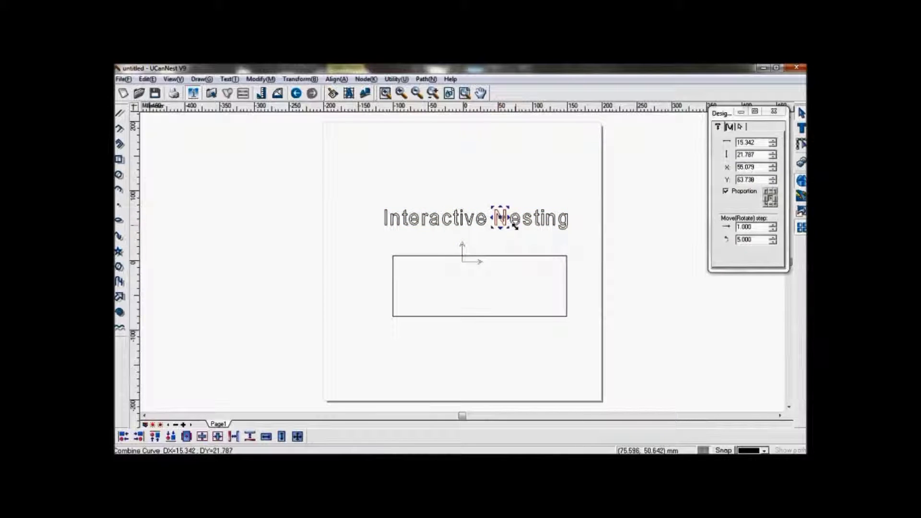
pyautogui.moveTo(593, 195); pyautogui.dragTo(362, 242)
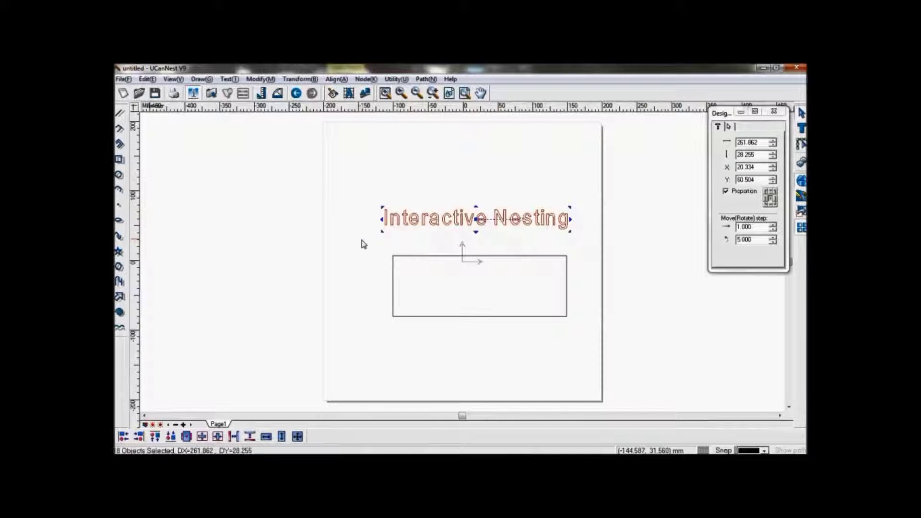
pyautogui.press('Escape')
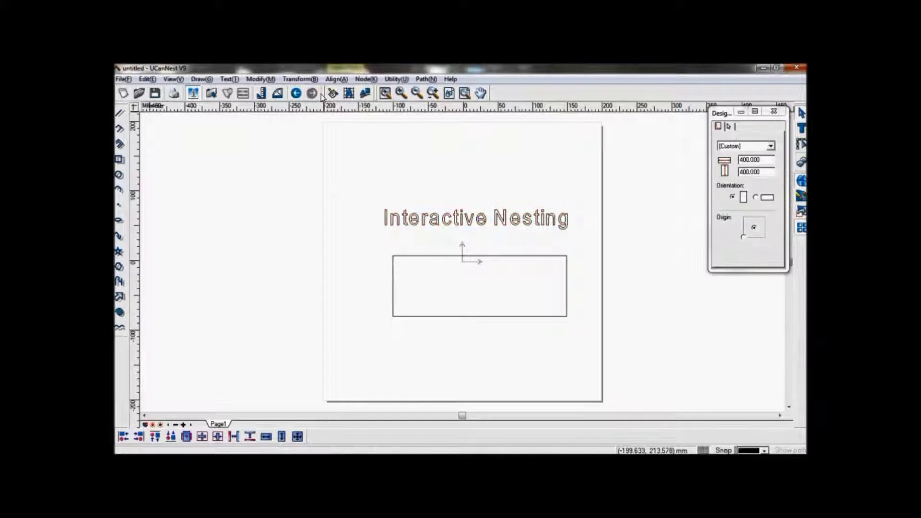
pyautogui.click(314, 80)
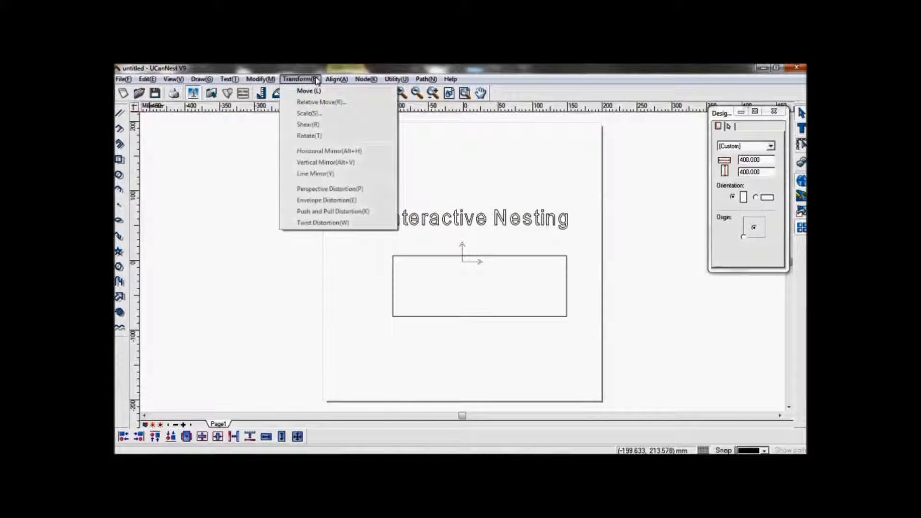
# Start Utility > Interactive Nesting
pyautogui.moveTo(331, 81)
pyautogui.click(307, 80)
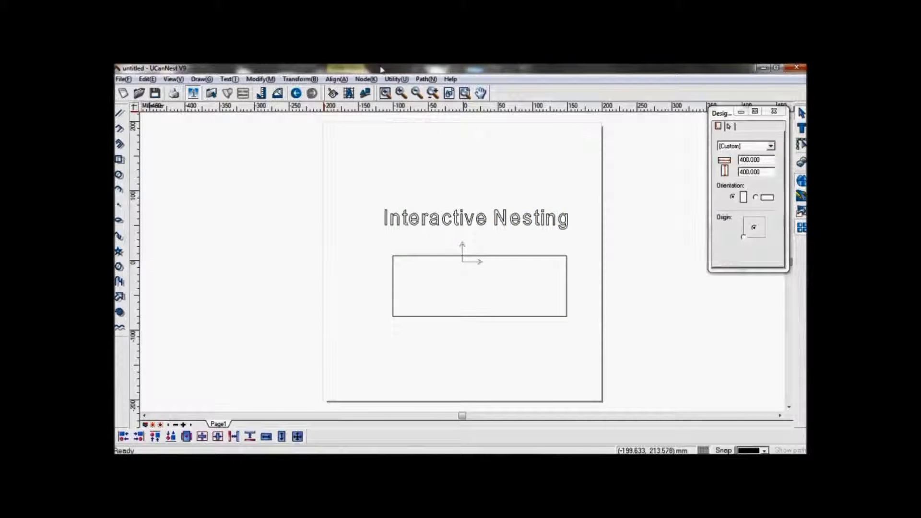
pyautogui.click(398, 79)
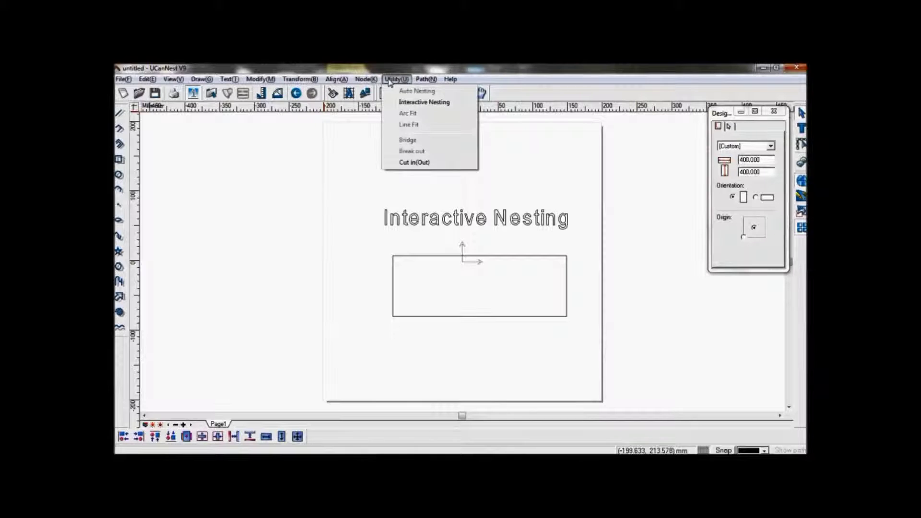
pyautogui.click(390, 80)
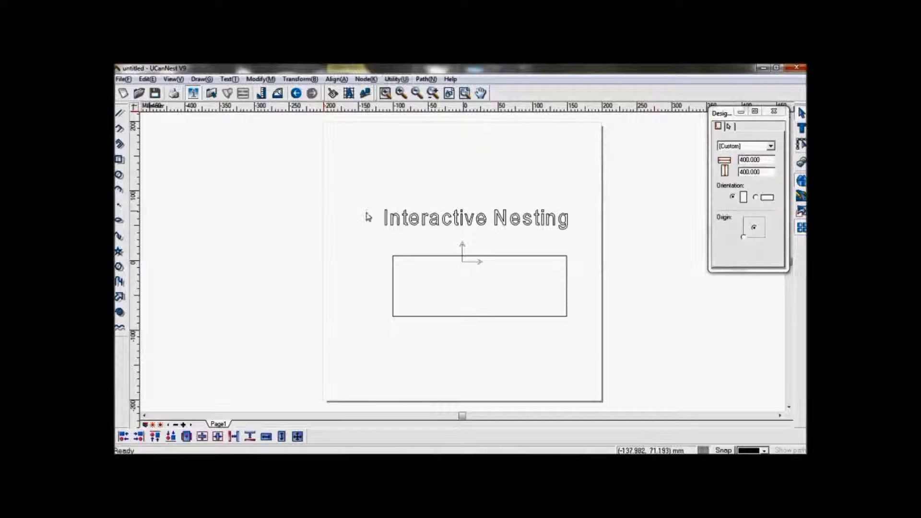
pyautogui.click(405, 80)
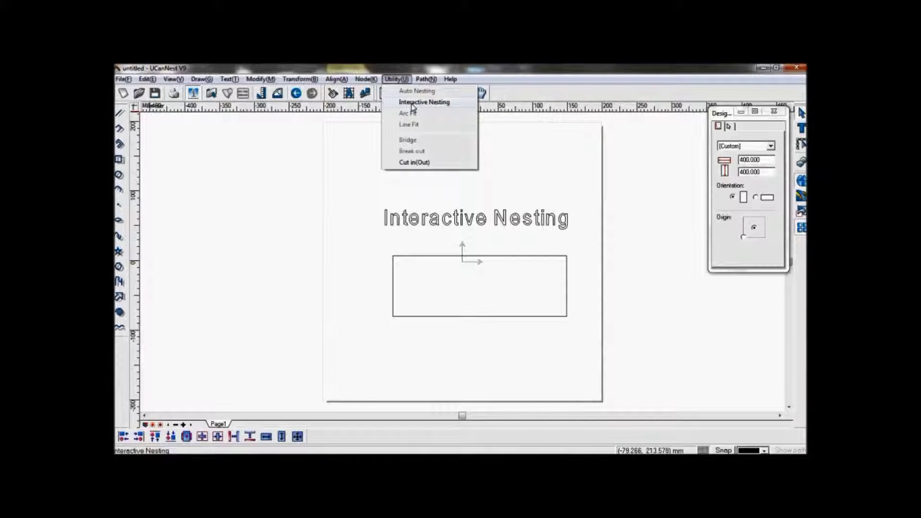
pyautogui.click(413, 102)
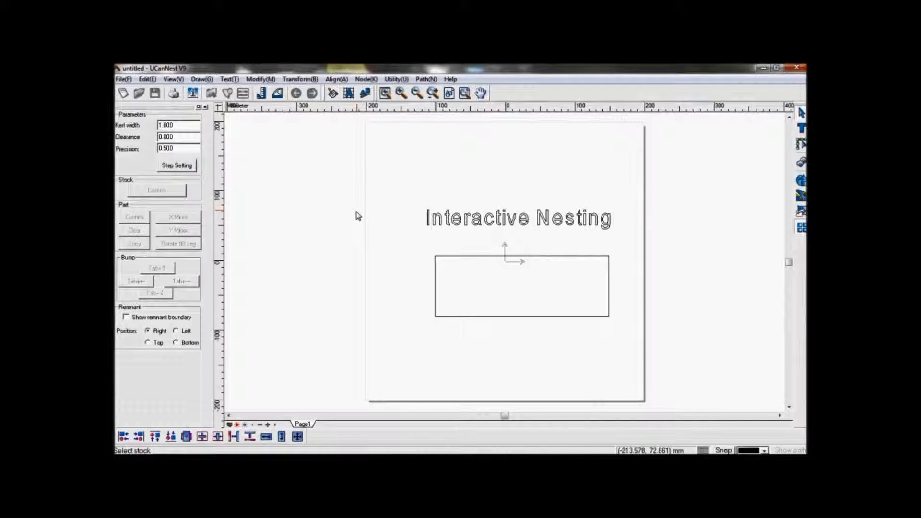
# Confirm the rectangle as stock and select the Interactive Nesting letters as parts
pyautogui.click(438, 257)
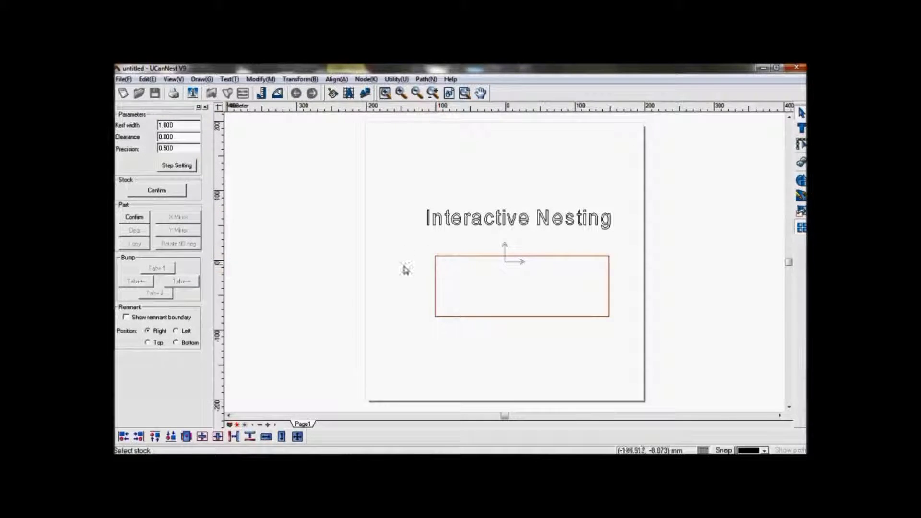
pyautogui.click(183, 194)
pyautogui.click(439, 292)
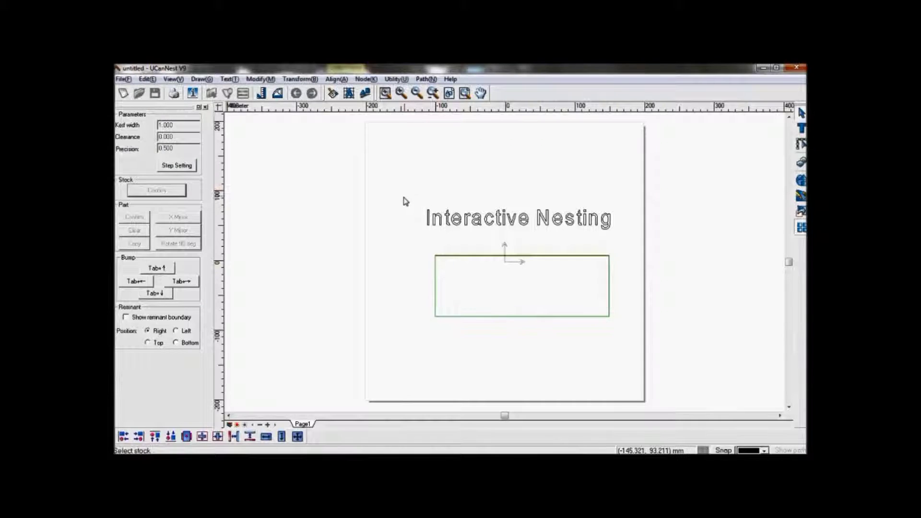
pyautogui.moveTo(403, 197); pyautogui.dragTo(627, 235)
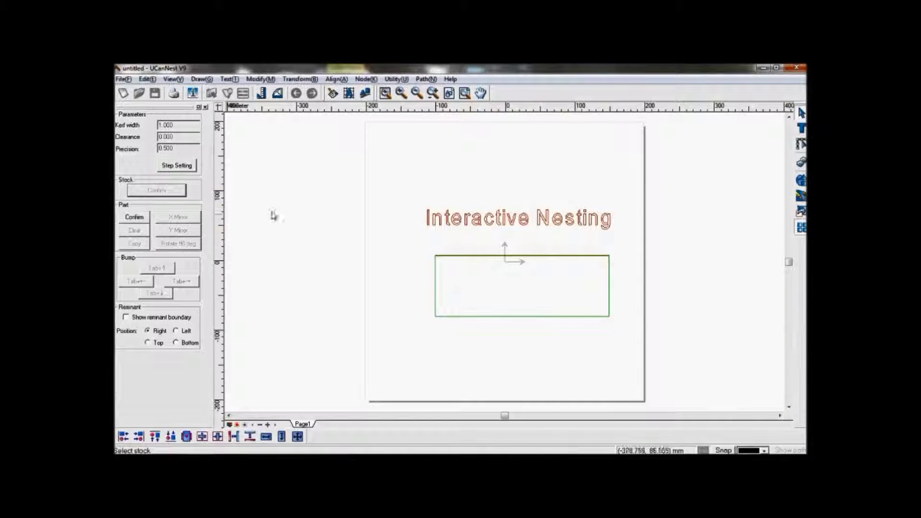
pyautogui.click(136, 217)
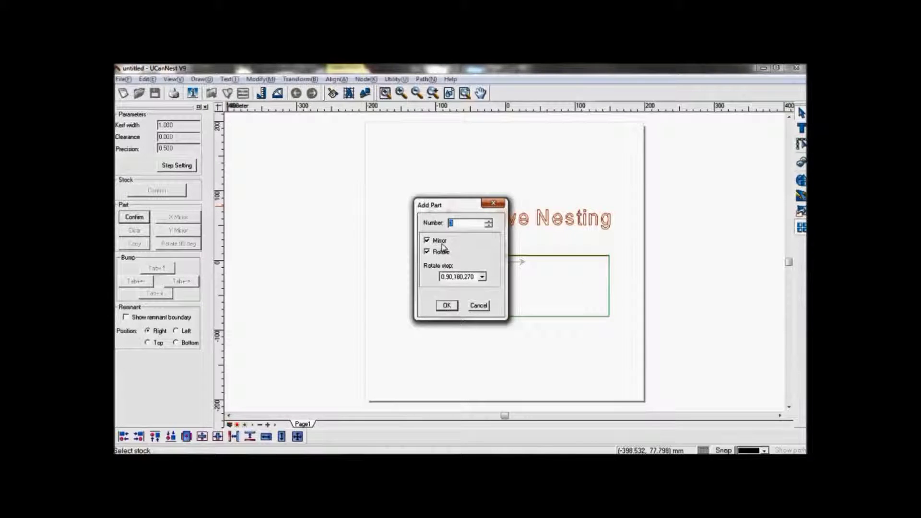
# Keep the 0,90,180,270 rotate step and nest the letters into the stock
pyautogui.click(446, 278)
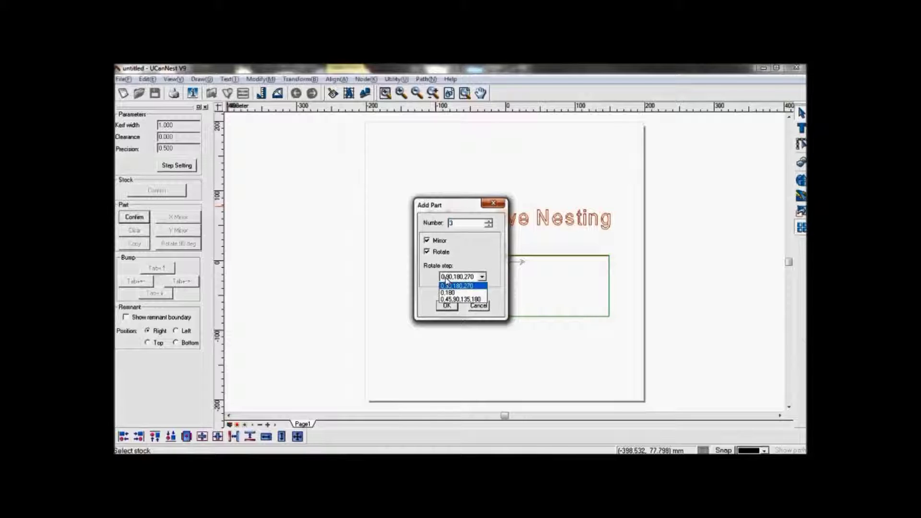
pyautogui.click(482, 286)
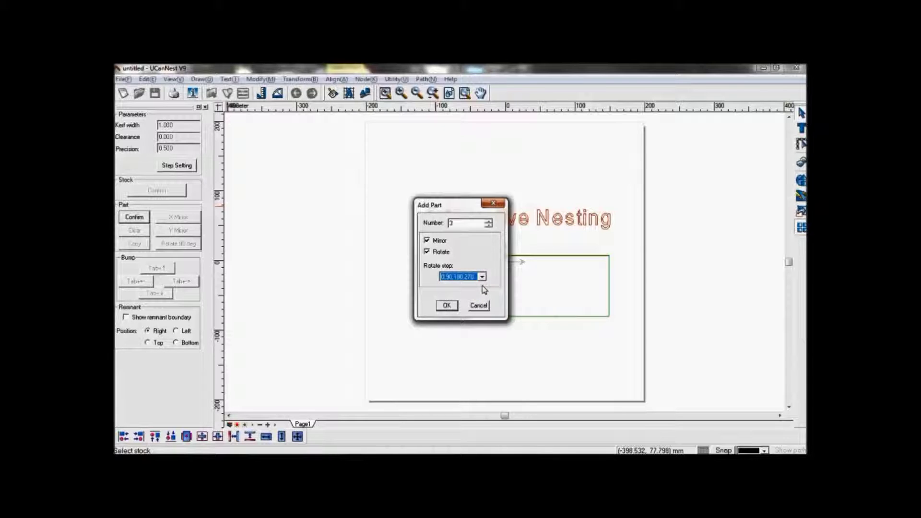
pyautogui.click(447, 307)
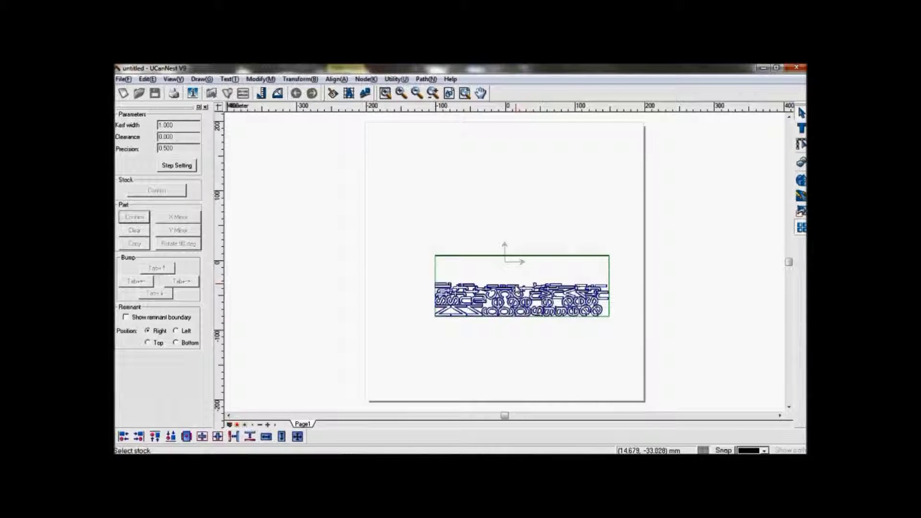
# Bump a selected letter up, right to the top-right corner, then left against the nested letters
pyautogui.click(517, 290)
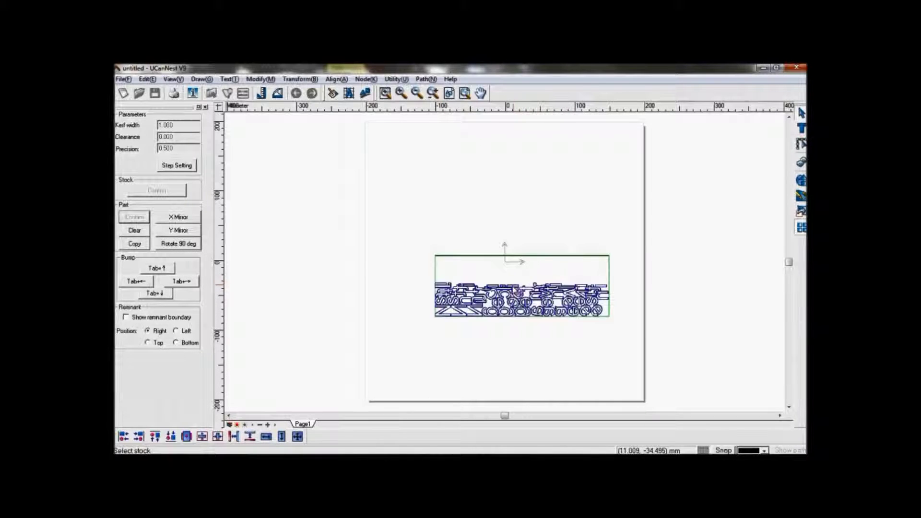
pyautogui.scroll(2, 516, 287)
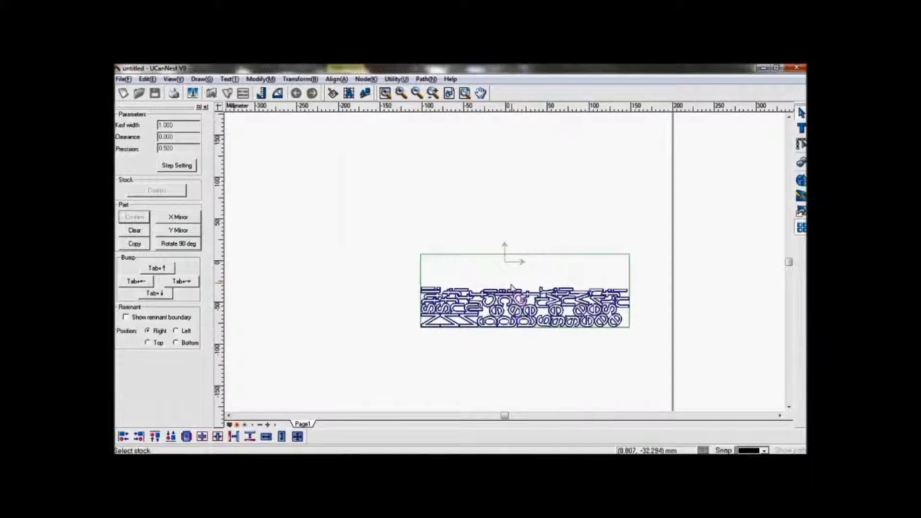
pyautogui.click(165, 269)
pyautogui.click(137, 281)
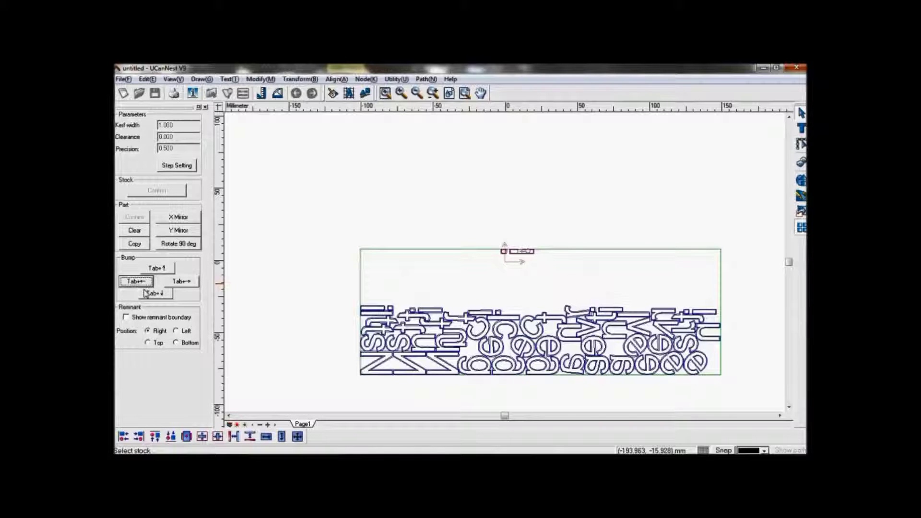
pyautogui.click(178, 284)
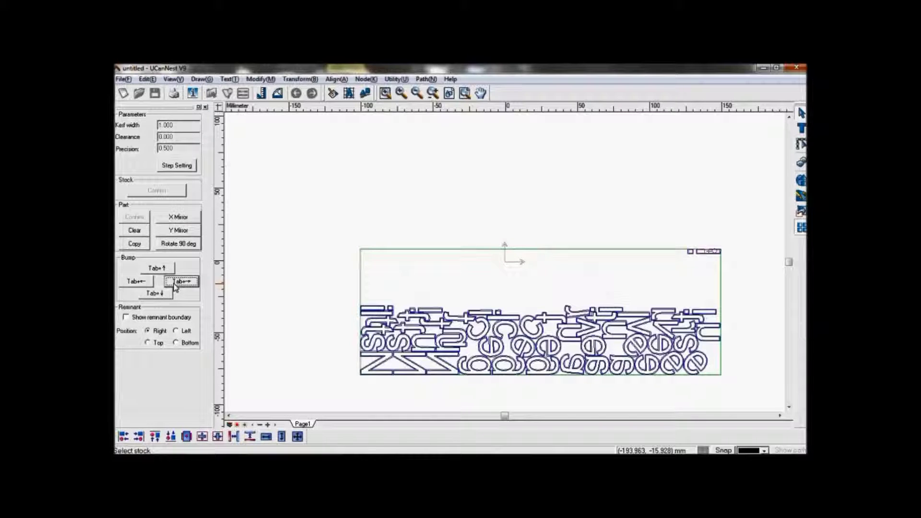
pyautogui.click(171, 295)
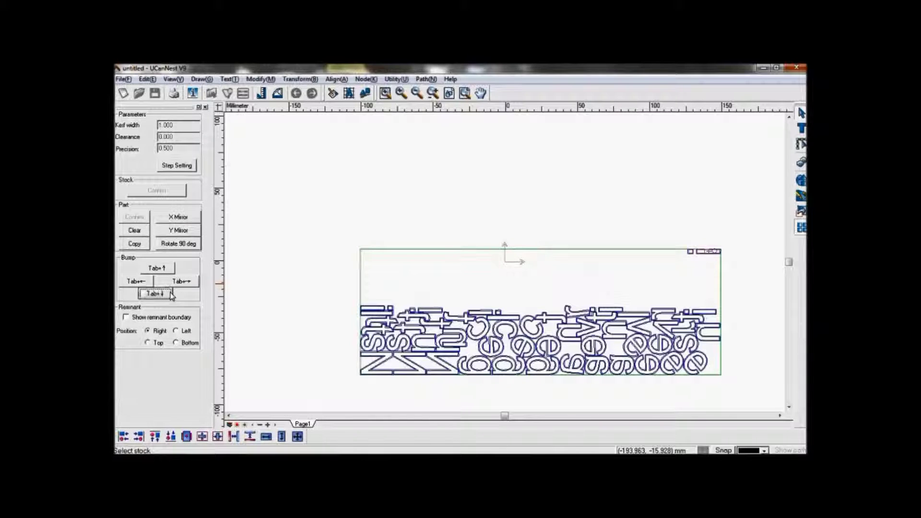
pyautogui.click(135, 283)
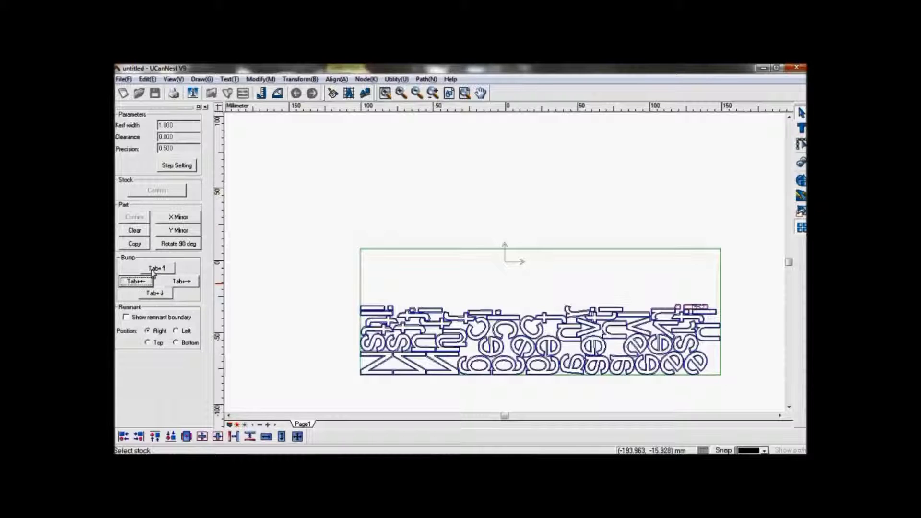
pyautogui.click(139, 282)
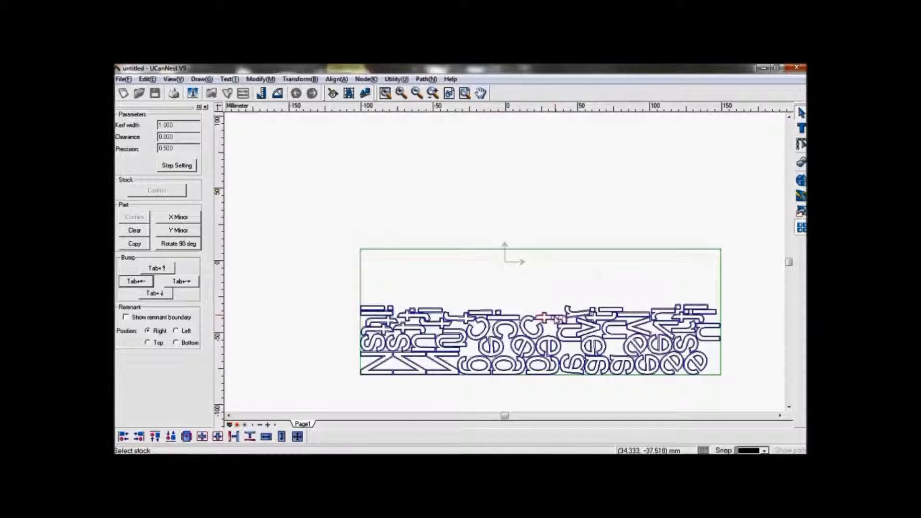
pyautogui.moveTo(549, 322); pyautogui.dragTo(527, 276)
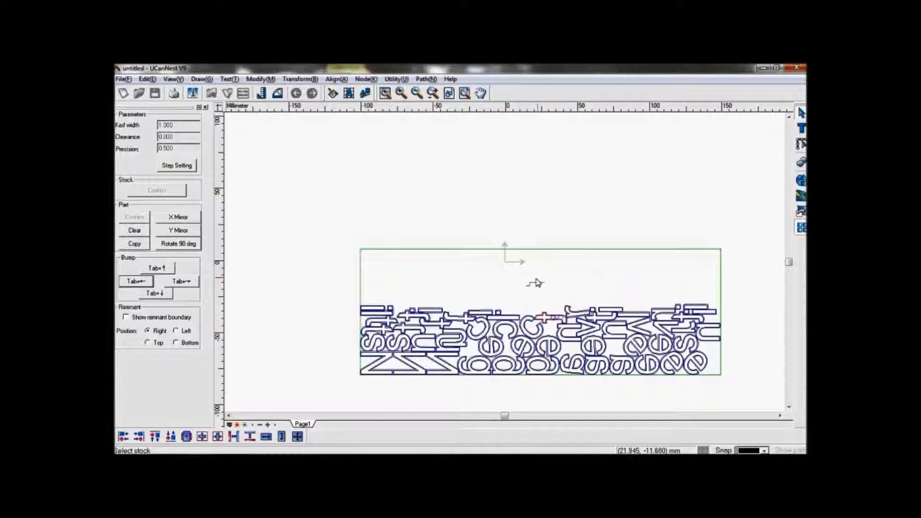
# Mirror the small part with X Mirror and Y Mirror, each applied twice
pyautogui.click(194, 218)
pyautogui.click(191, 232)
pyautogui.click(190, 229)
pyautogui.click(187, 219)
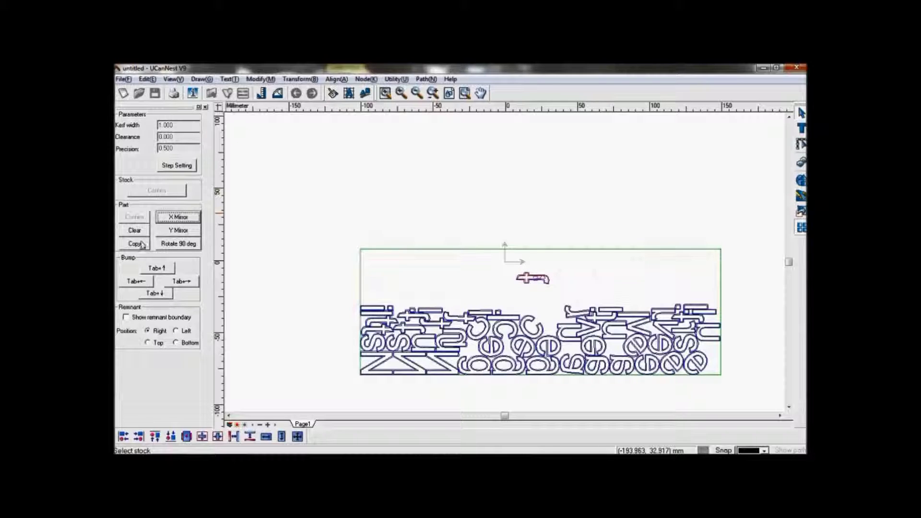
# Rotate the part 90° four times so it stands as a t, then clear and place it
pyautogui.click(193, 247)
pyautogui.click(193, 247)
pyautogui.click(194, 247)
pyautogui.click(193, 247)
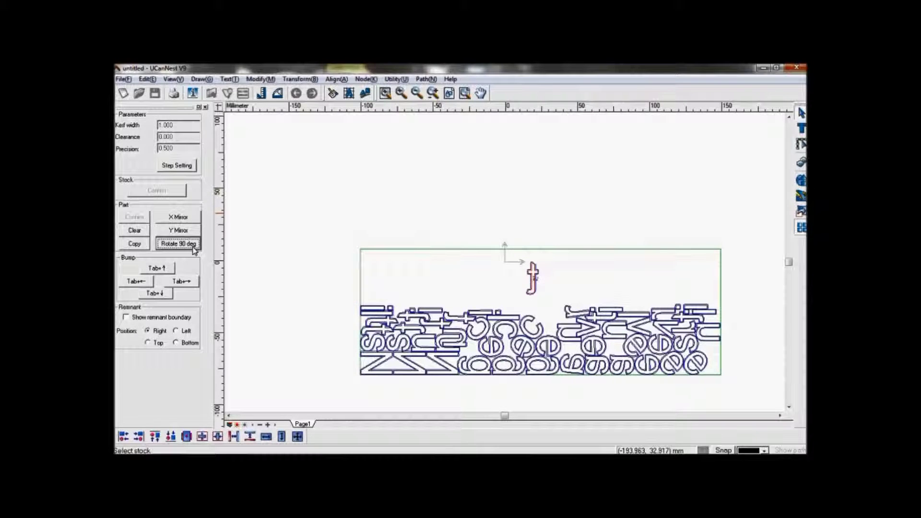
pyautogui.click(145, 232)
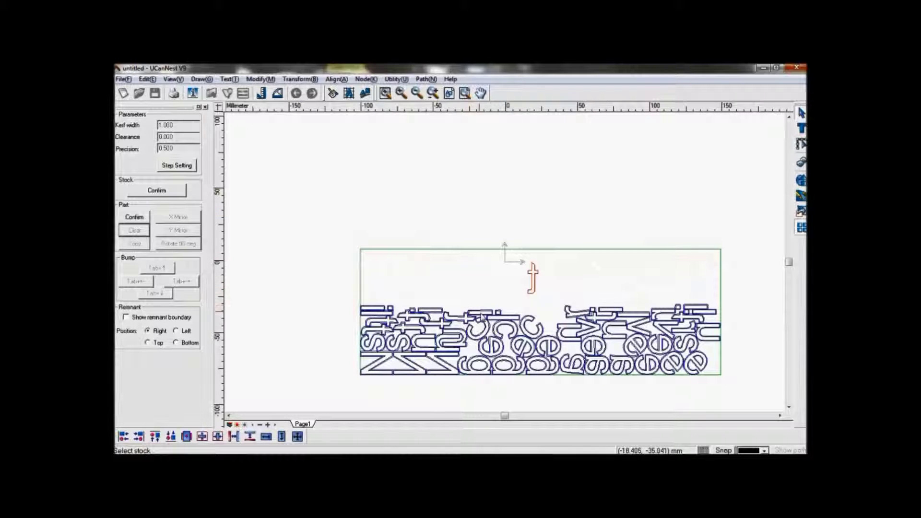
pyautogui.rightClick(486, 314)
# Place a small bar part diagonally beside the upright t, keeping the 1.000 move and rotate step
pyautogui.moveTo(485, 315); pyautogui.dragTo(479, 288)
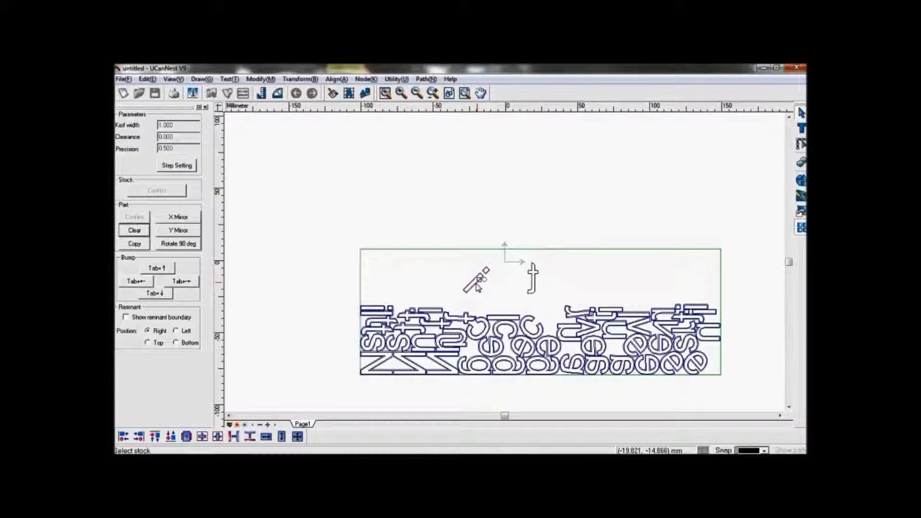
pyautogui.click(177, 166)
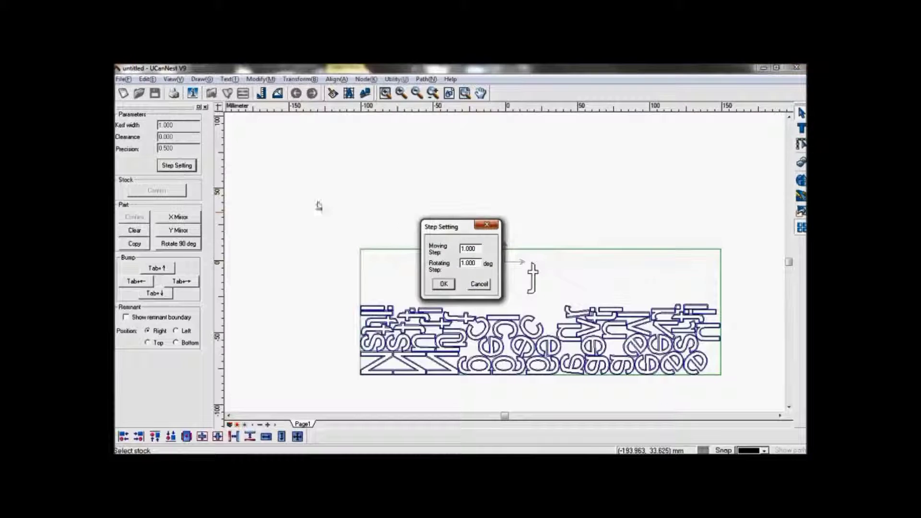
pyautogui.click(444, 284)
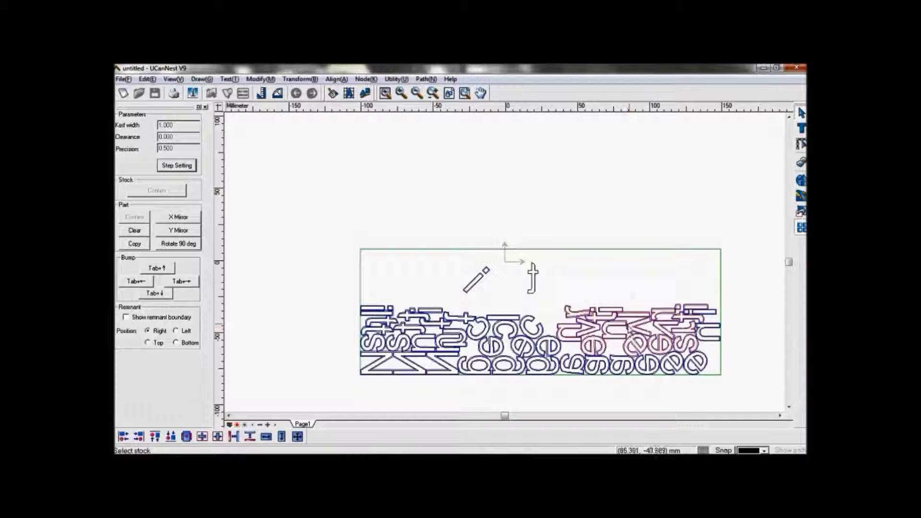
# Shift the right-hand letter group to the upper right, move the c beside the t, then select the t
pyautogui.moveTo(633, 336); pyautogui.dragTo(635, 277)
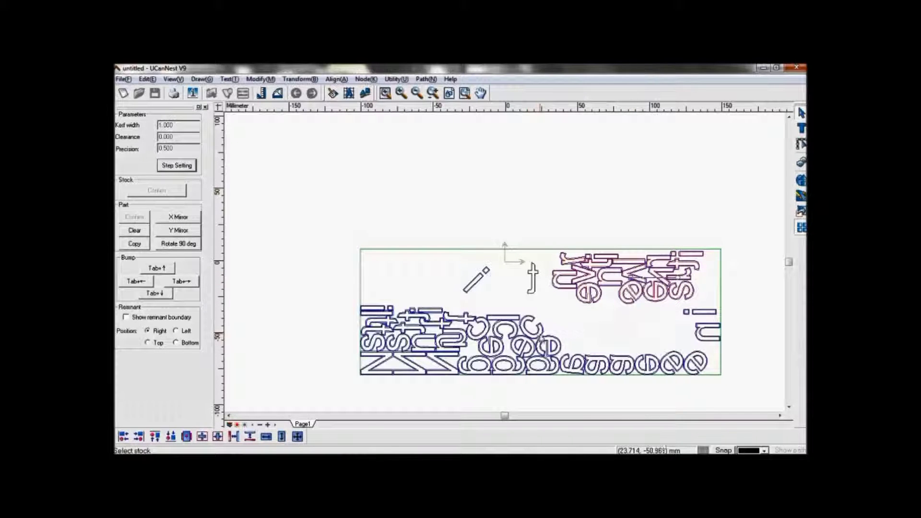
pyautogui.click(542, 336)
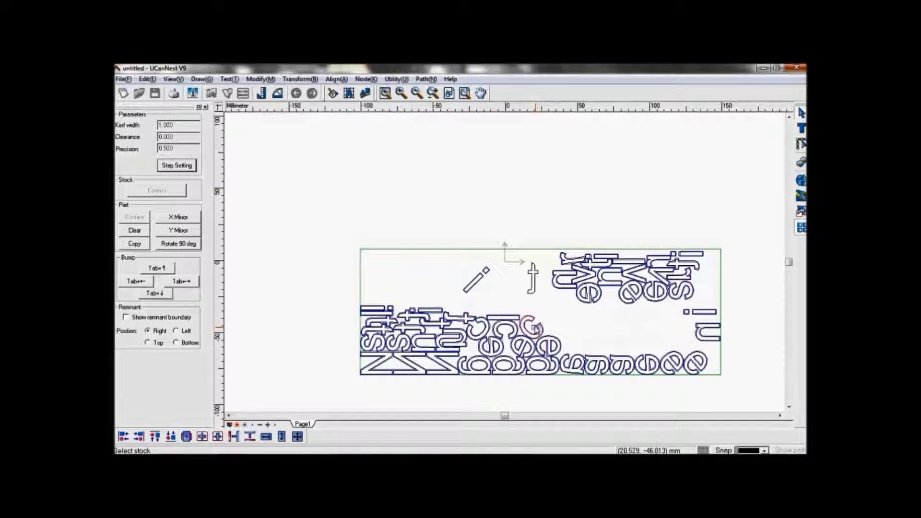
pyautogui.moveTo(535, 327); pyautogui.dragTo(533, 289)
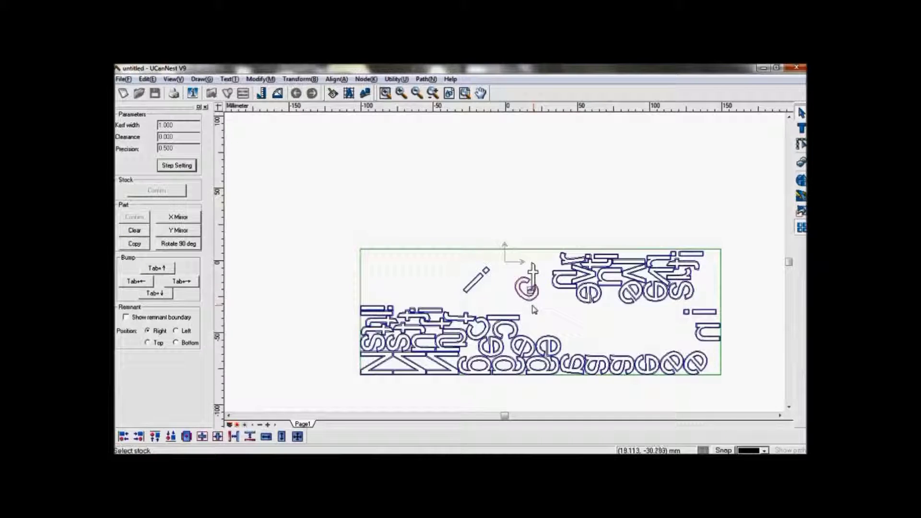
pyautogui.click(536, 314)
pyautogui.click(536, 272)
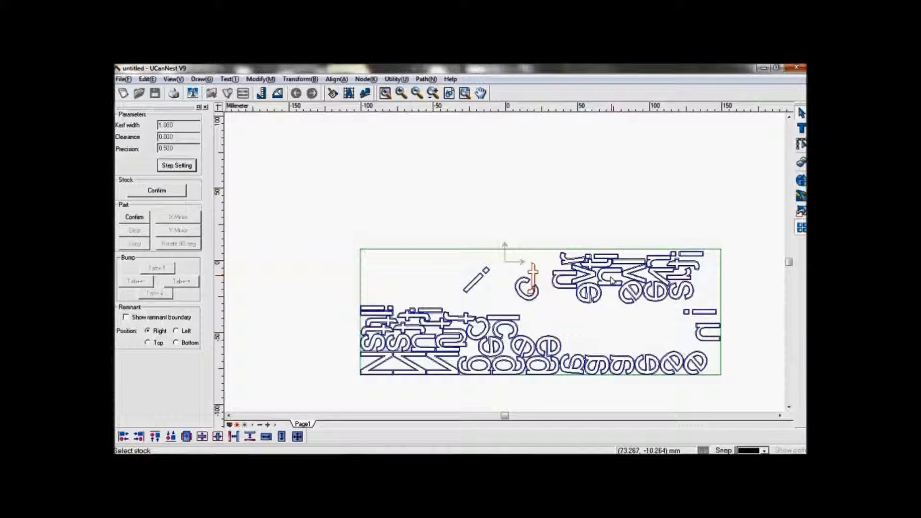
# Re-nest the t with Mirror allowed and rotation steps 0, 90, 180, 270
pyautogui.click(146, 217)
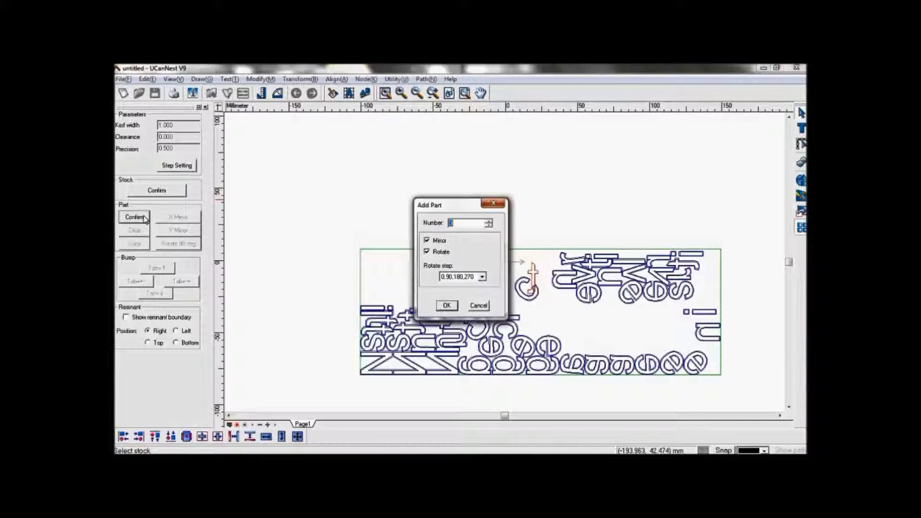
pyautogui.click(444, 306)
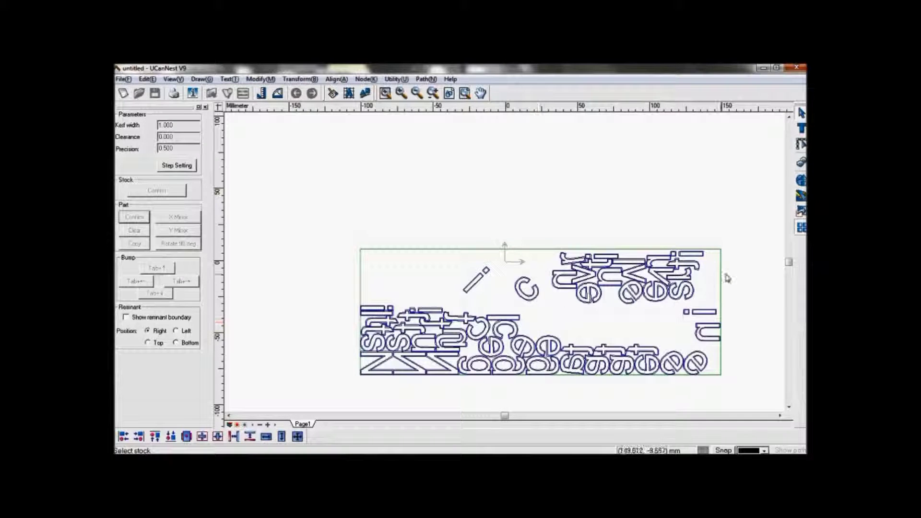
# Close the Interactive Nesting panel, marquee-select the stock and all parts, then clear the selection
pyautogui.click(206, 106)
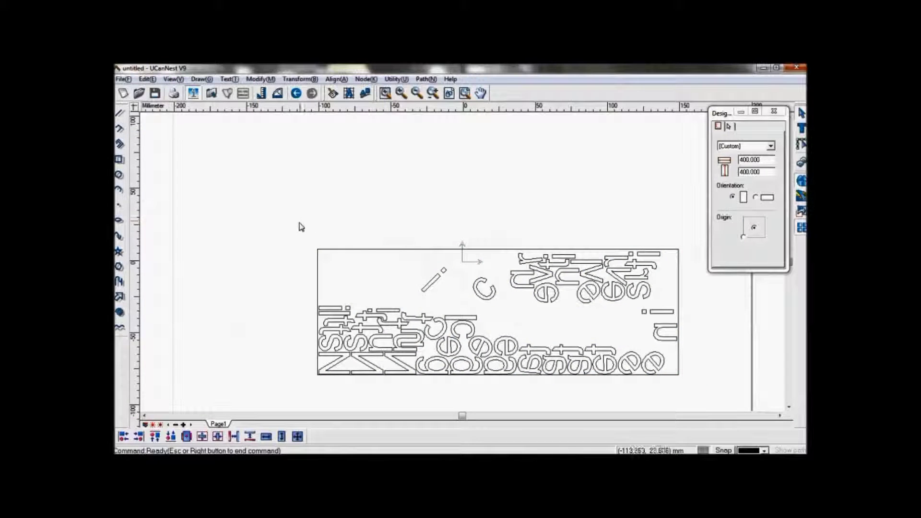
pyautogui.moveTo(298, 221); pyautogui.dragTo(707, 407)
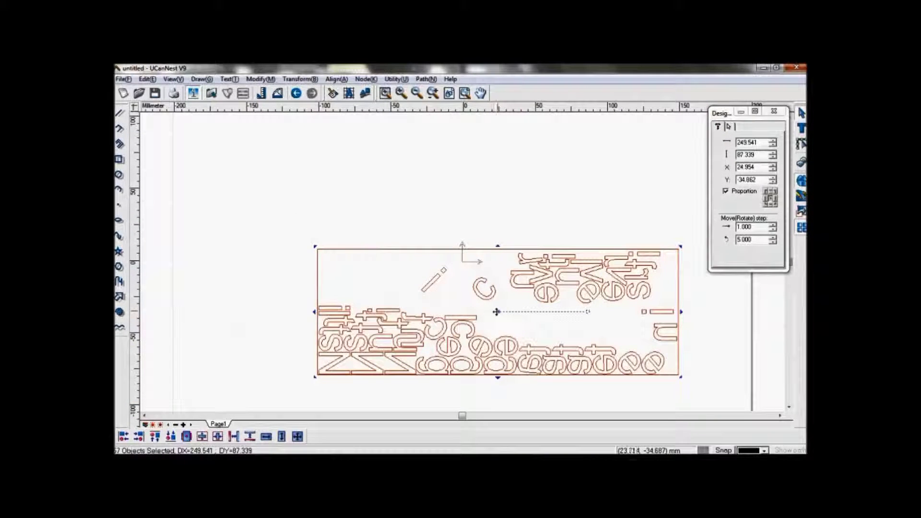
pyautogui.click(576, 331)
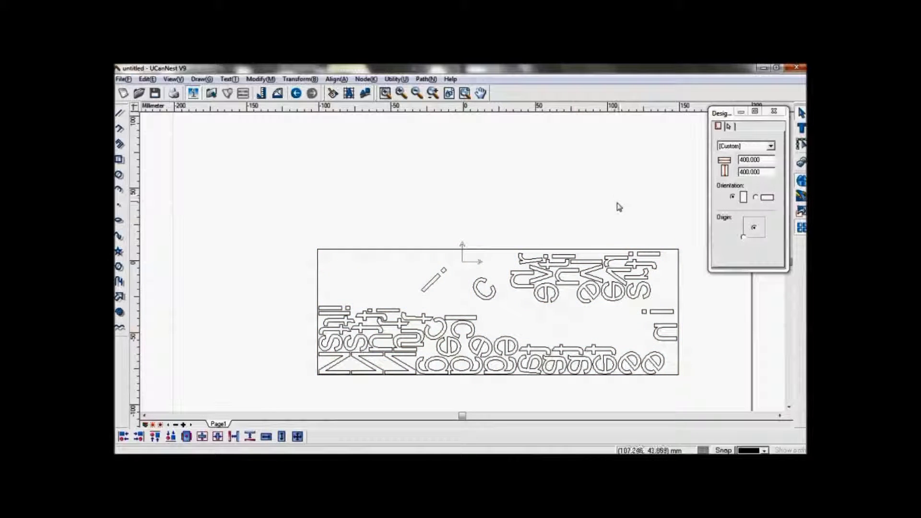